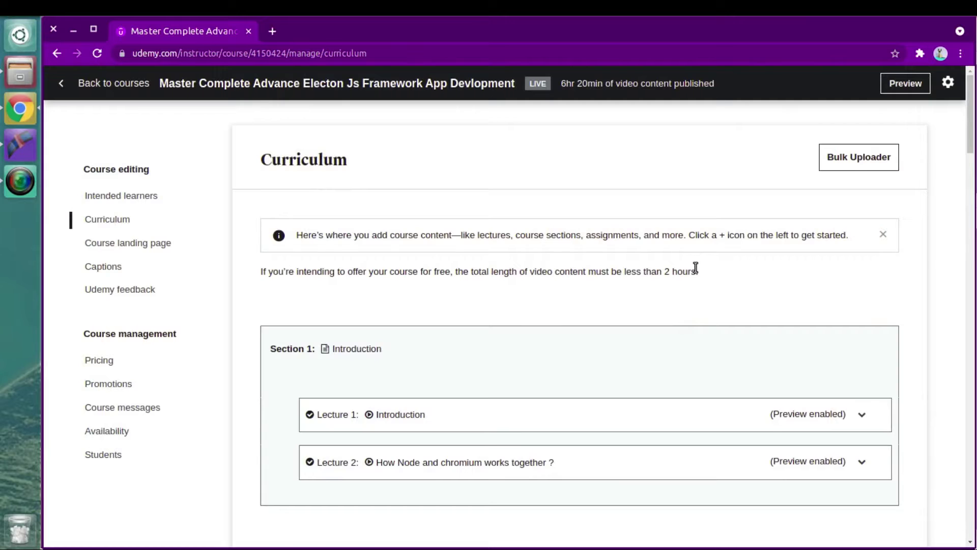
scroll(692, 269, down, 3)
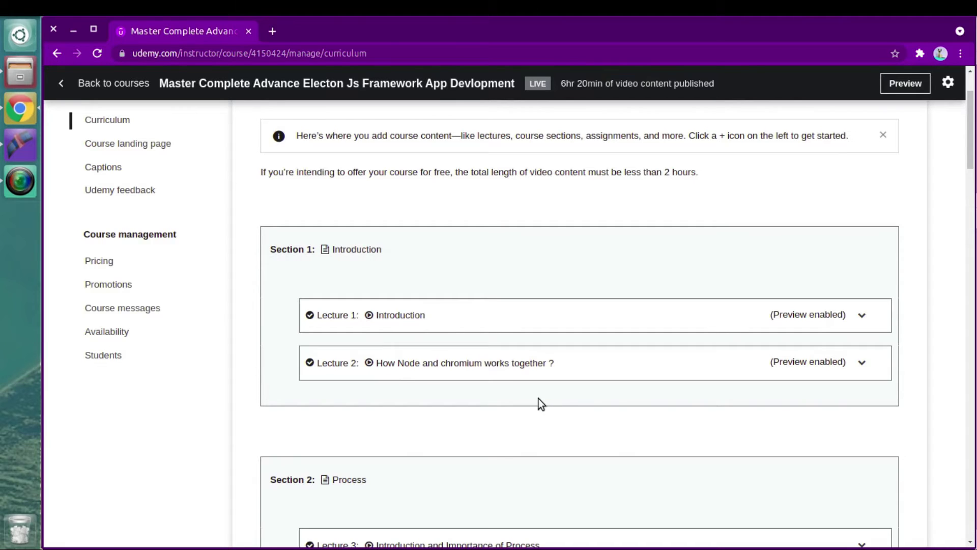
scroll(538, 399, down, 1)
scroll(537, 399, down, 3)
scroll(536, 400, down, 2)
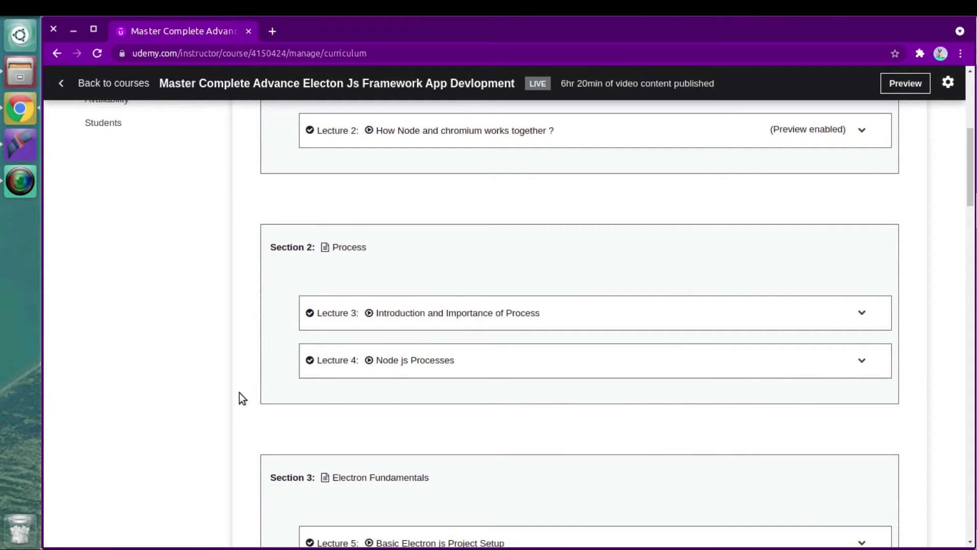
scroll(240, 393, down, 3)
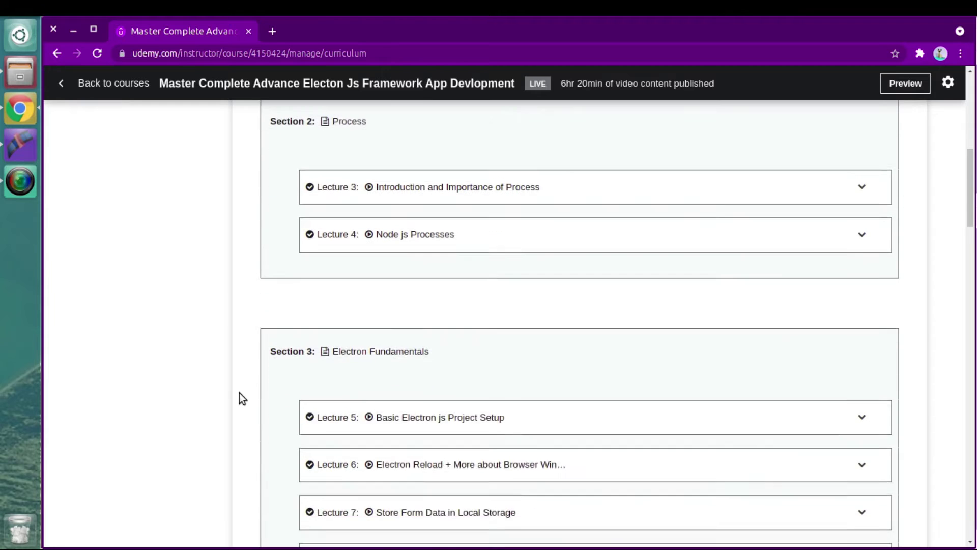
scroll(238, 392, down, 1)
scroll(238, 396, down, 4)
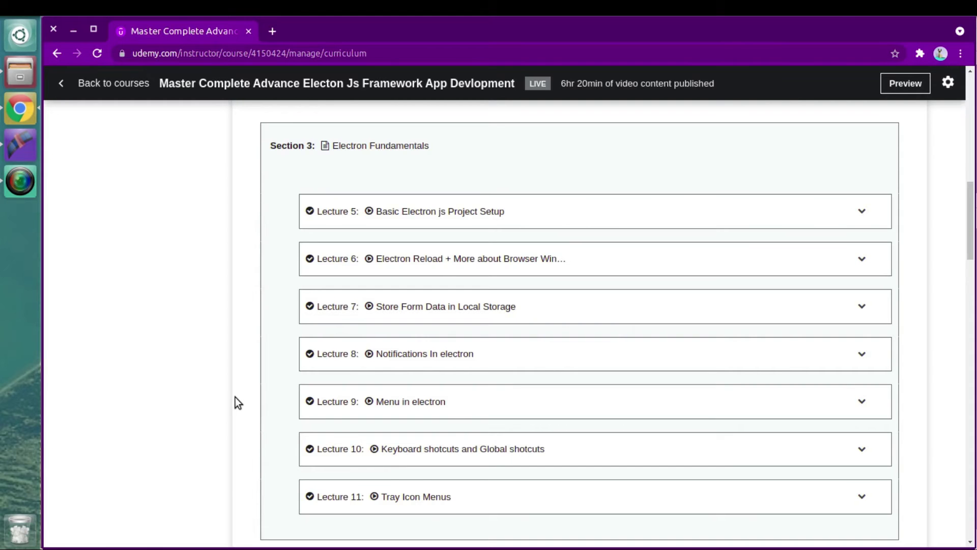
scroll(235, 402, down, 1)
scroll(235, 402, down, 3)
scroll(233, 404, down, 2)
scroll(235, 404, down, 3)
scroll(234, 404, down, 1)
scroll(235, 404, down, 1)
scroll(234, 404, down, 1)
scroll(233, 399, down, 1)
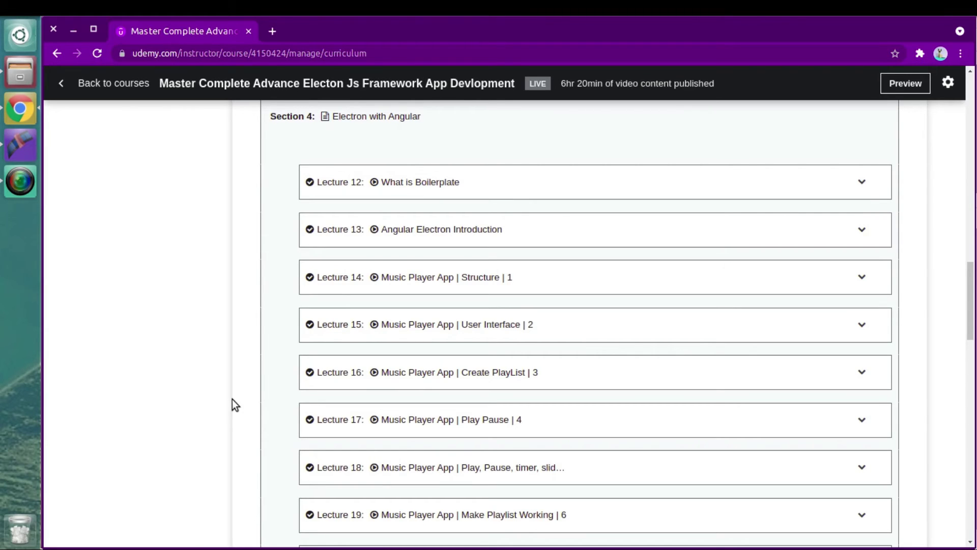
scroll(233, 399, down, 4)
scroll(232, 399, down, 1)
scroll(233, 399, down, 3)
scroll(233, 399, down, 3)
scroll(232, 400, down, 1)
scroll(233, 399, down, 2)
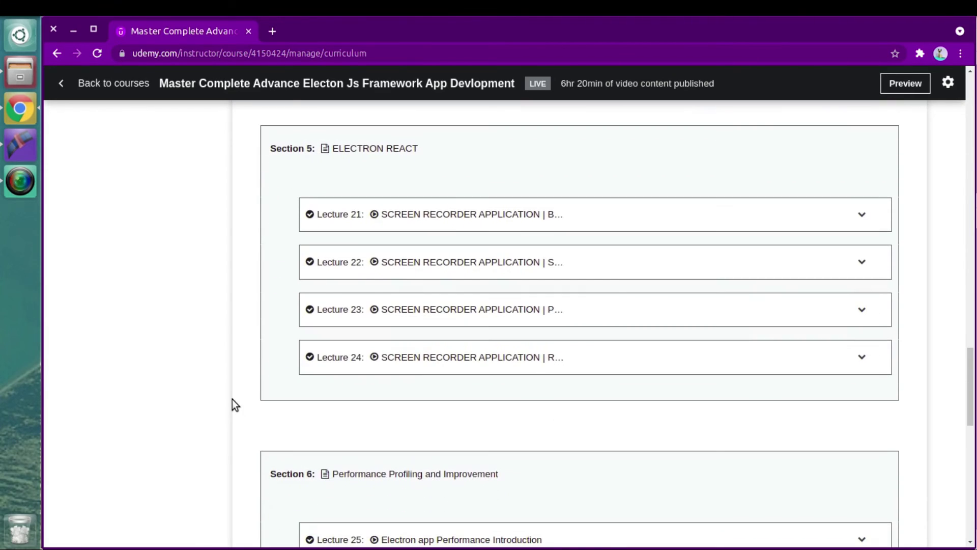
scroll(232, 399, up, 1)
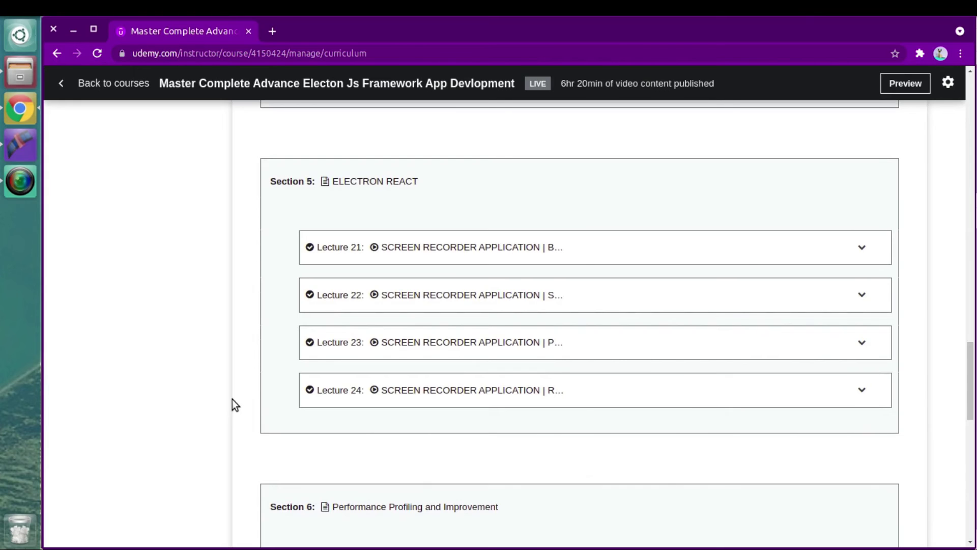
scroll(232, 400, down, 1)
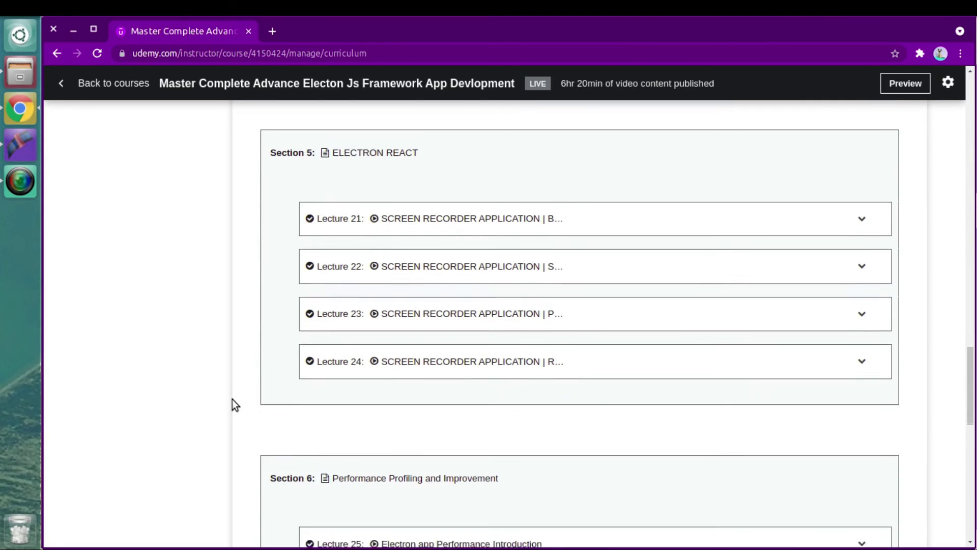
scroll(232, 400, down, 3)
scroll(232, 399, down, 2)
scroll(233, 400, down, 2)
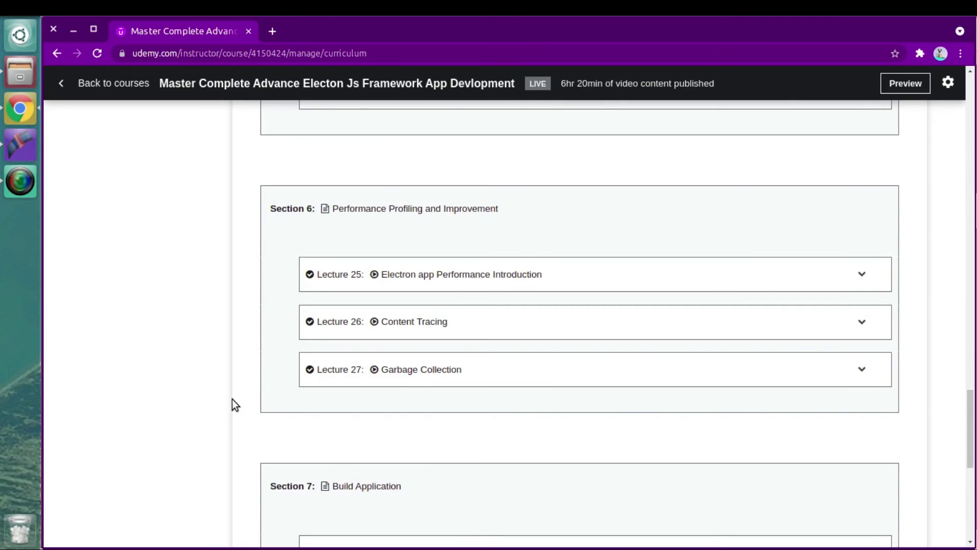
mouse_move(481, 241)
scroll(483, 241, down, 5)
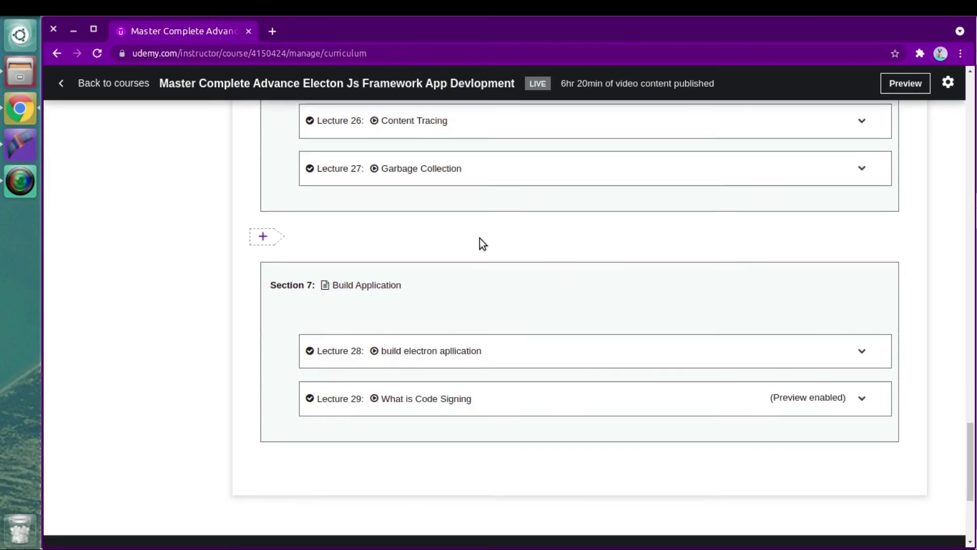
scroll(479, 243, down, 3)
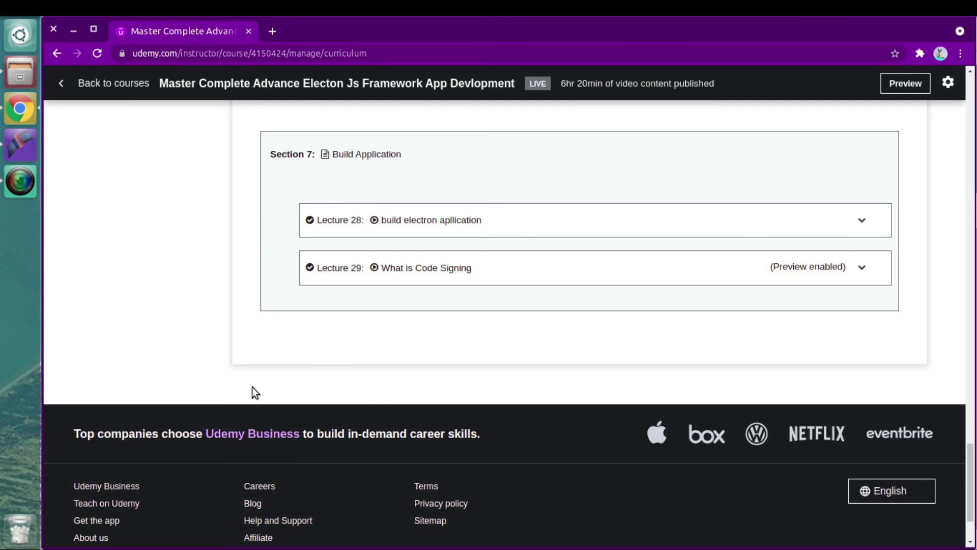
scroll(252, 387, up, 2)
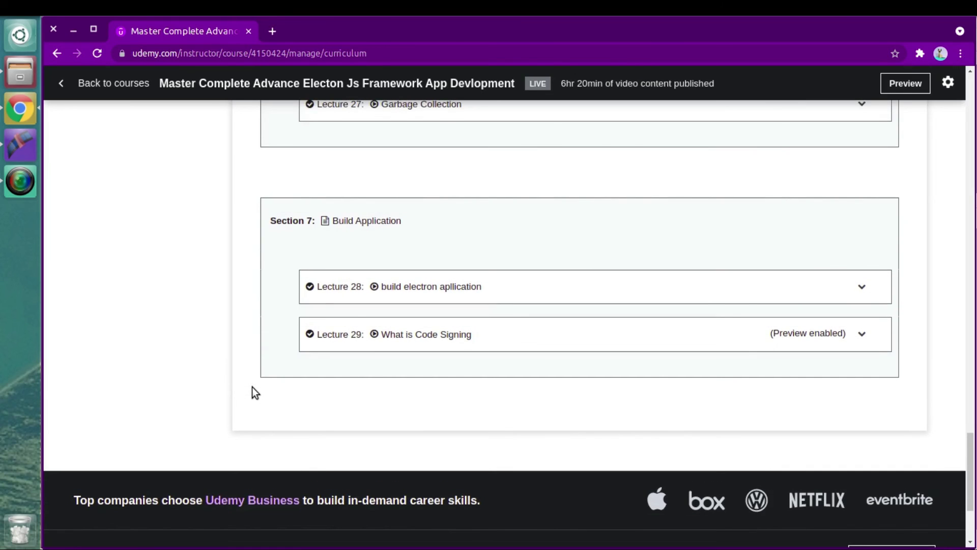
scroll(252, 393, up, 1)
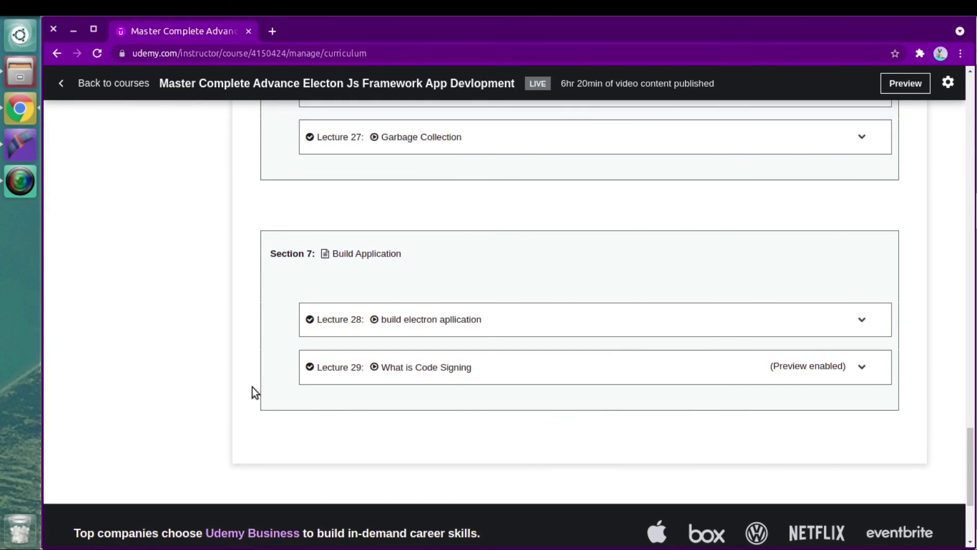